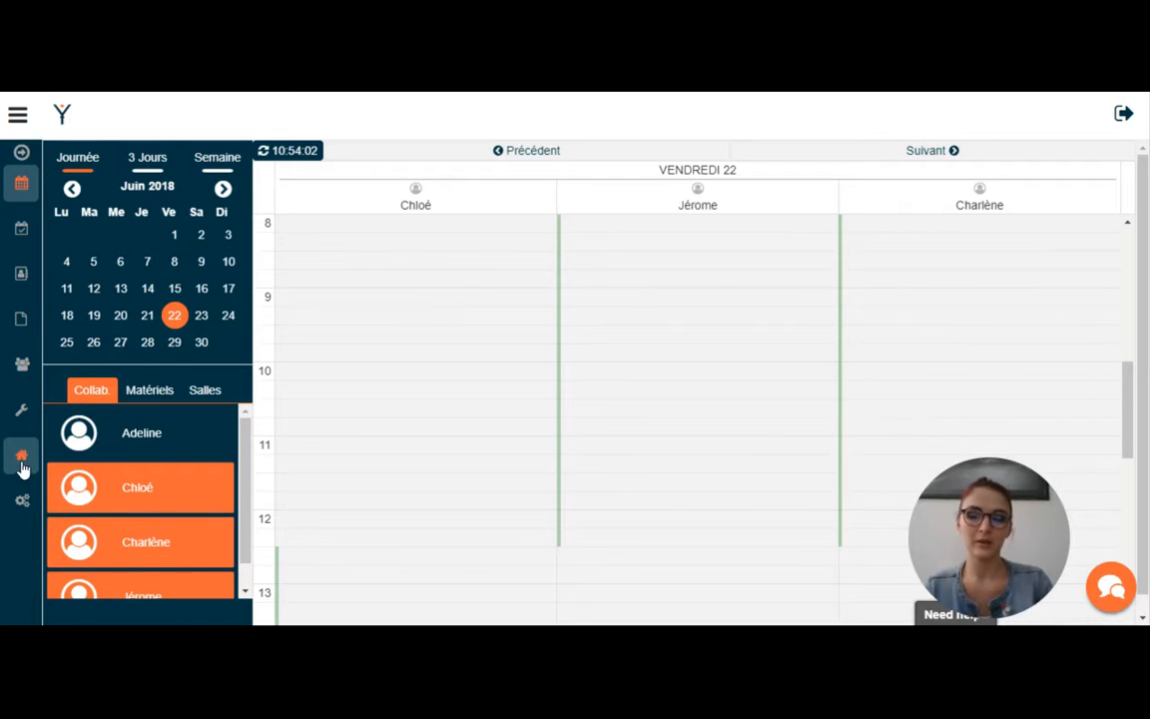
Look through the existing lists of rooms (Salles), equipment (Matériels) and collaborators (Collaborateurs).
left_click(23, 462)
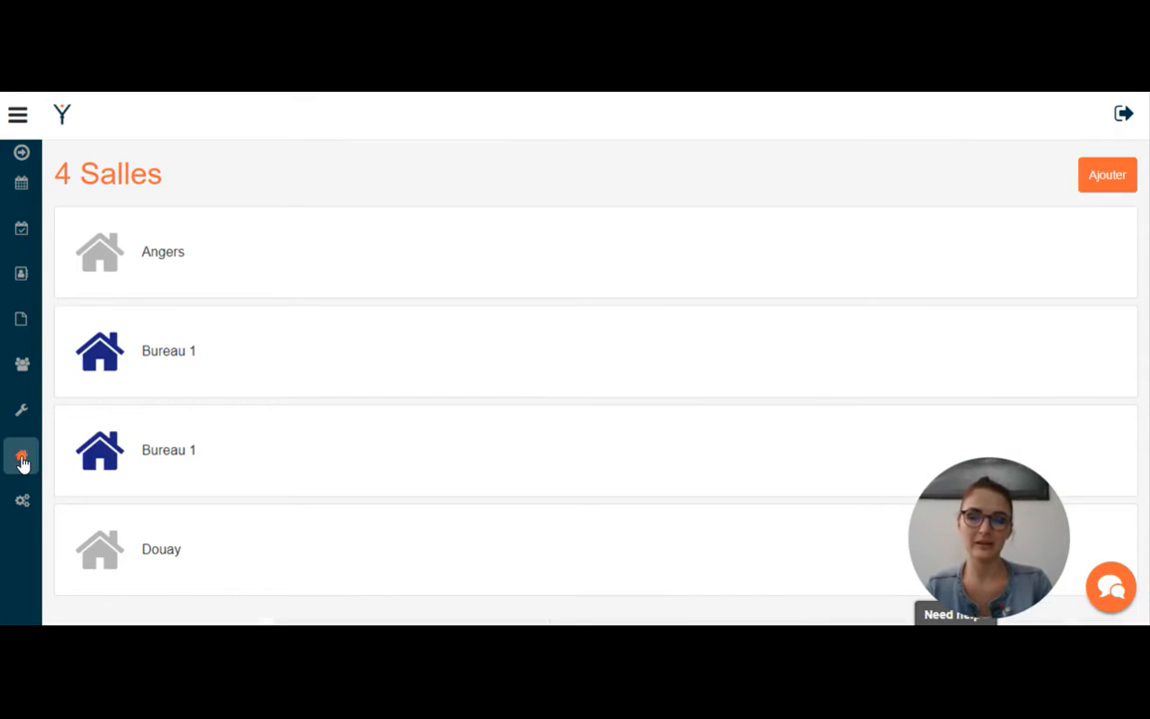
left_click(22, 404)
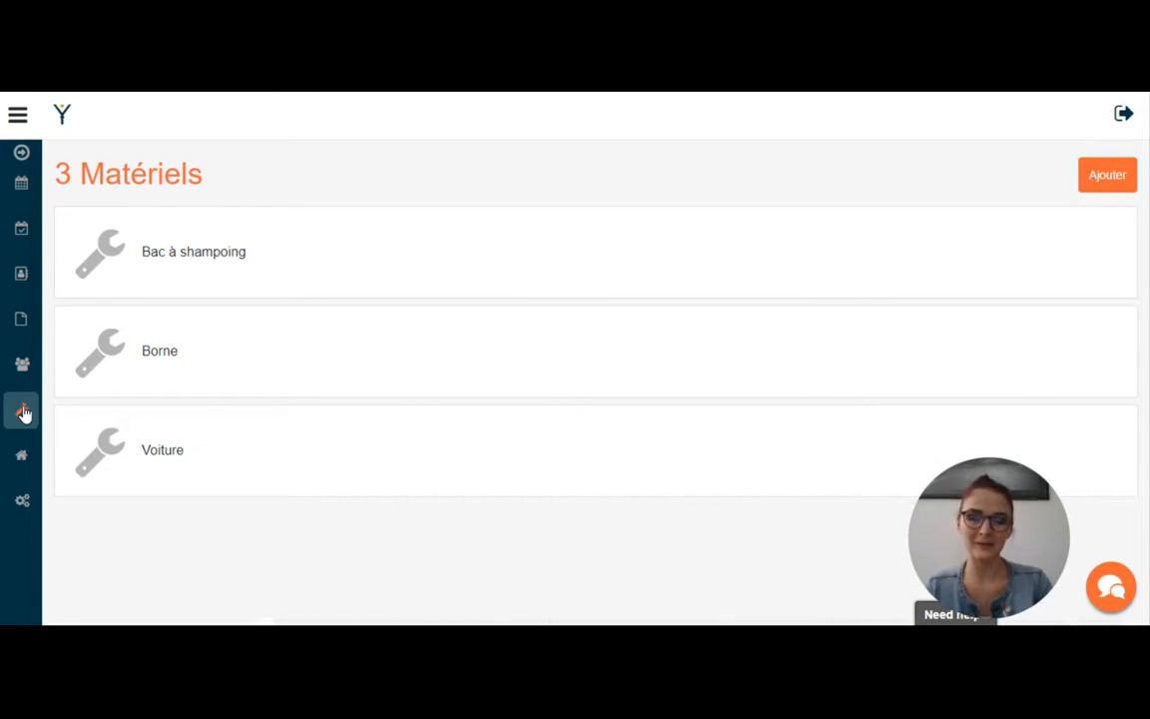
left_click(26, 367)
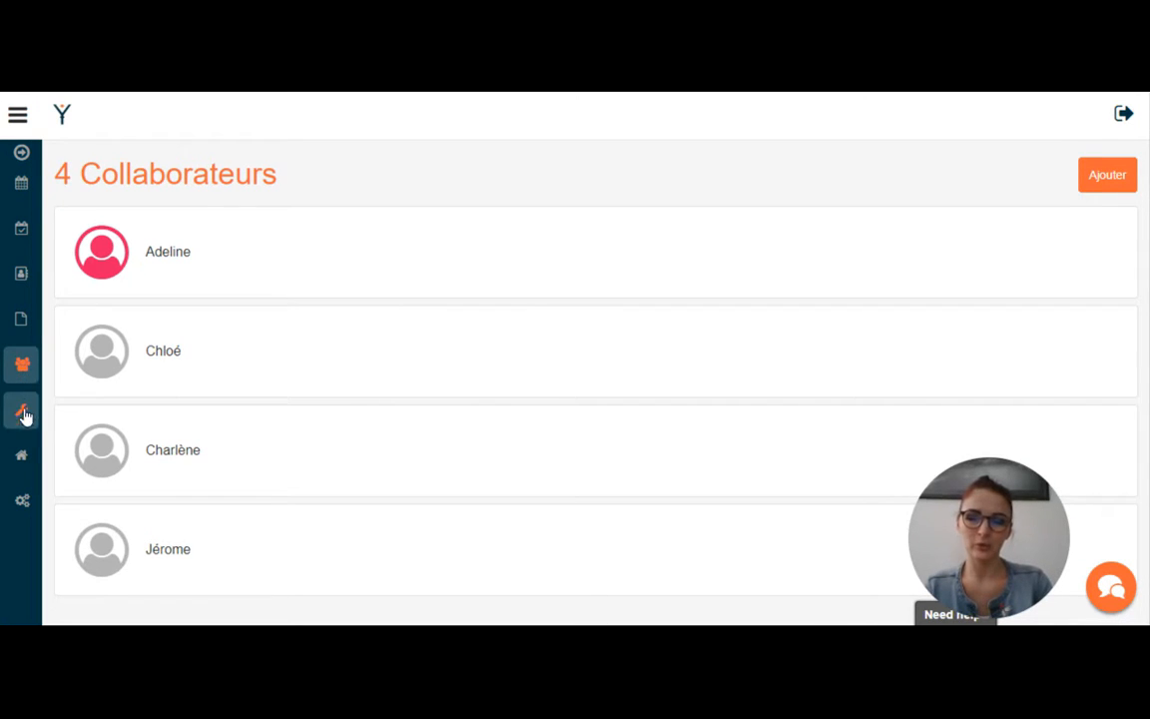
Add a room named "Bureau 2" with a dark green colour and no description, and save it.
left_click(17, 469)
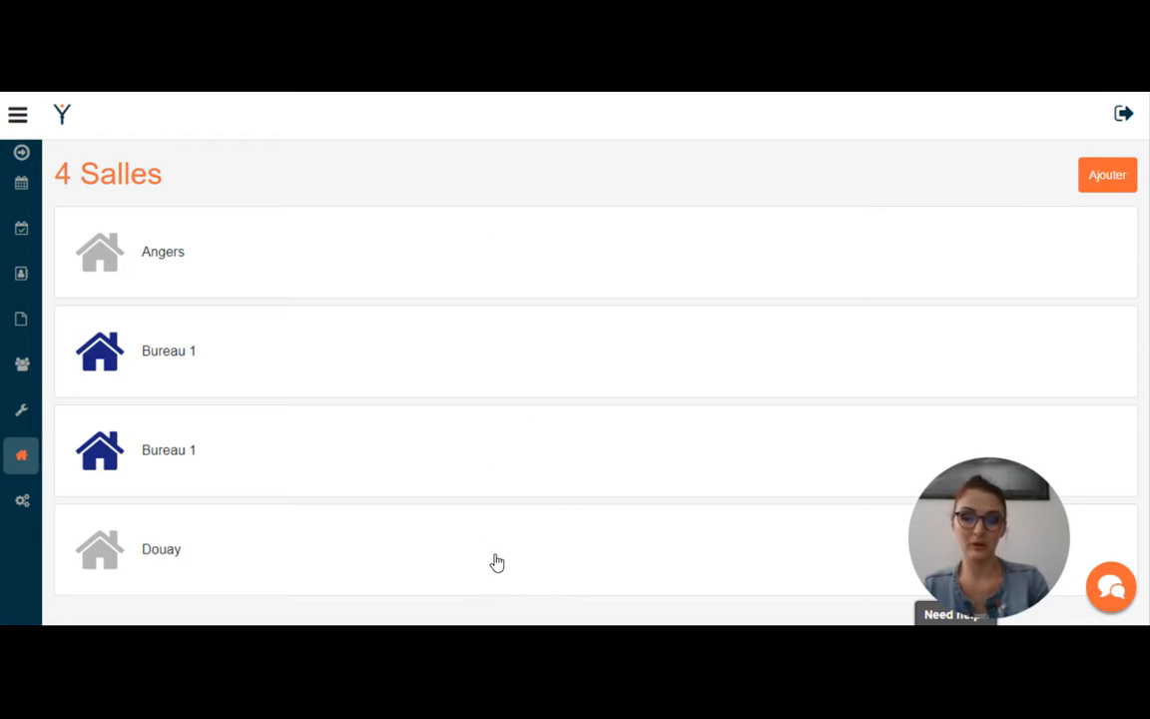
left_click(1099, 180)
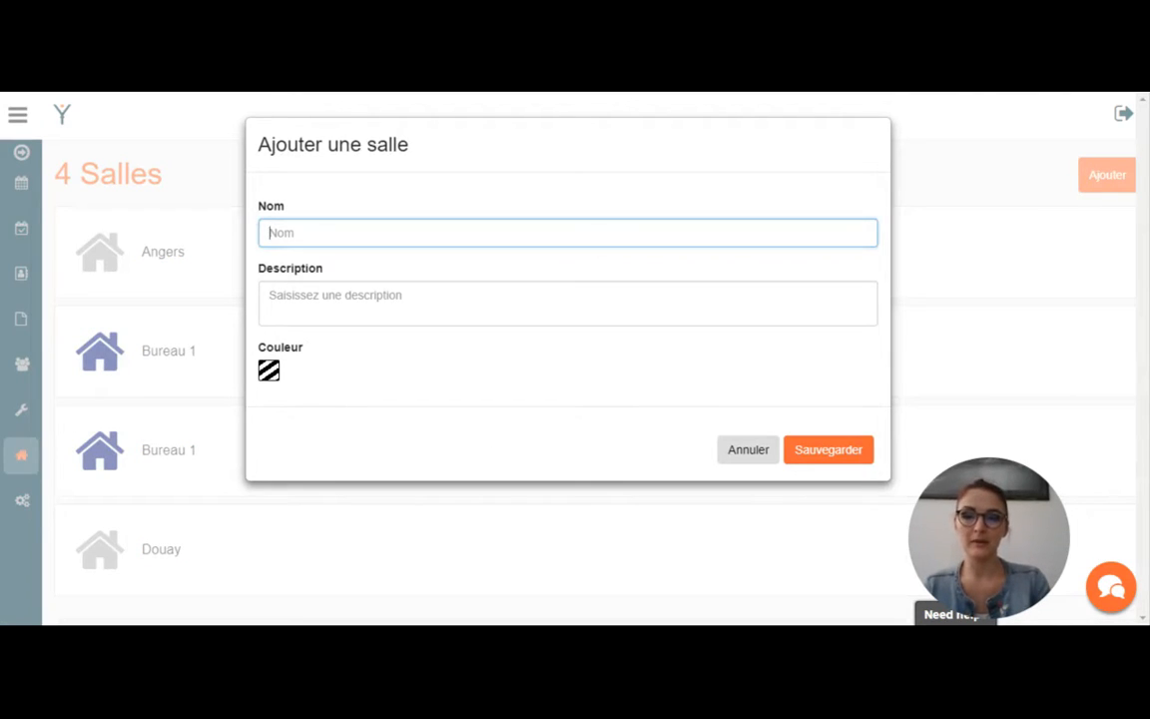
type("Bureau")
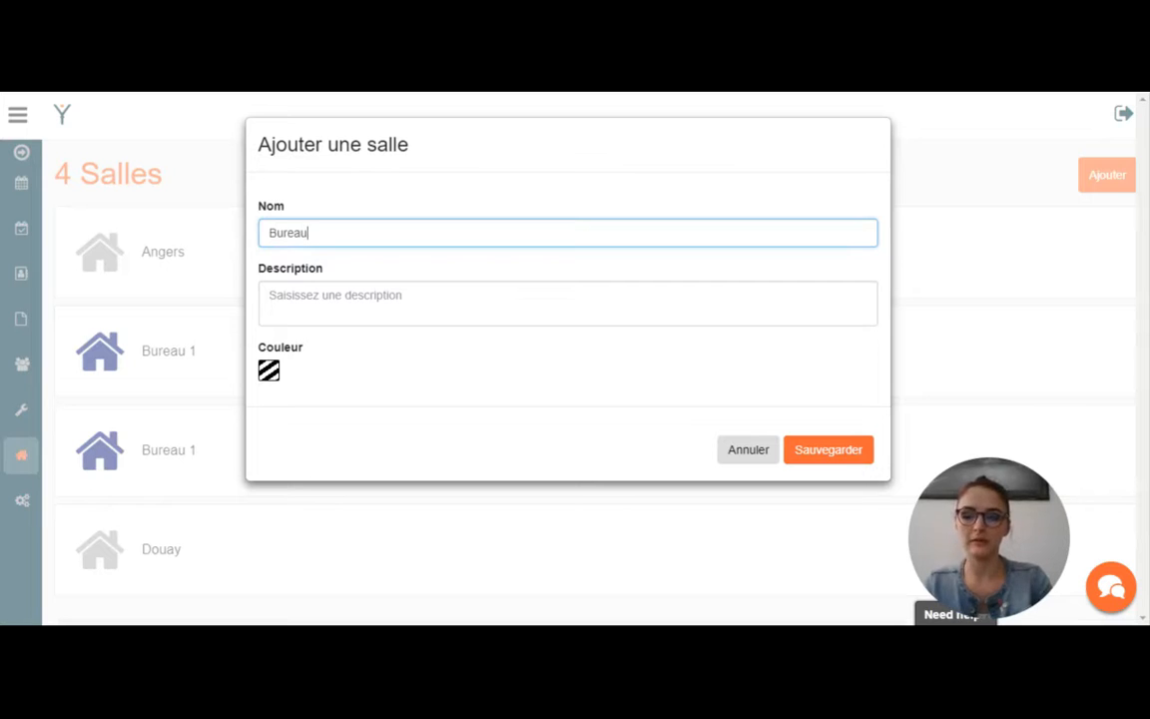
type(" 2")
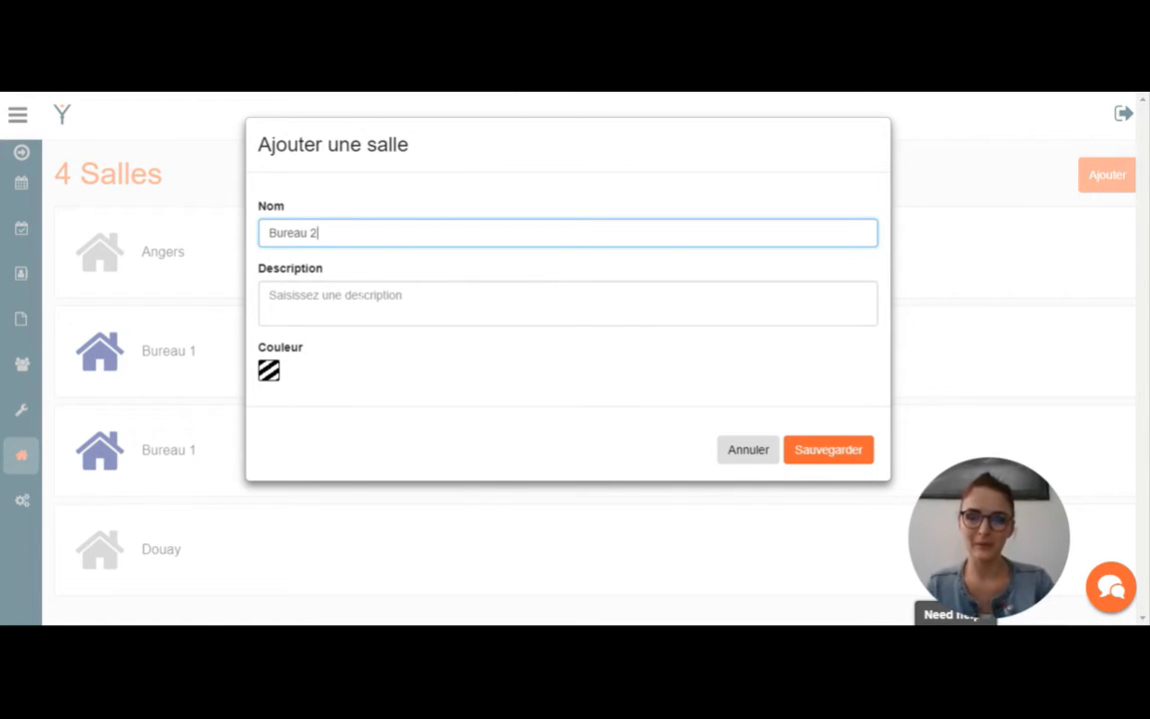
left_click(567, 302)
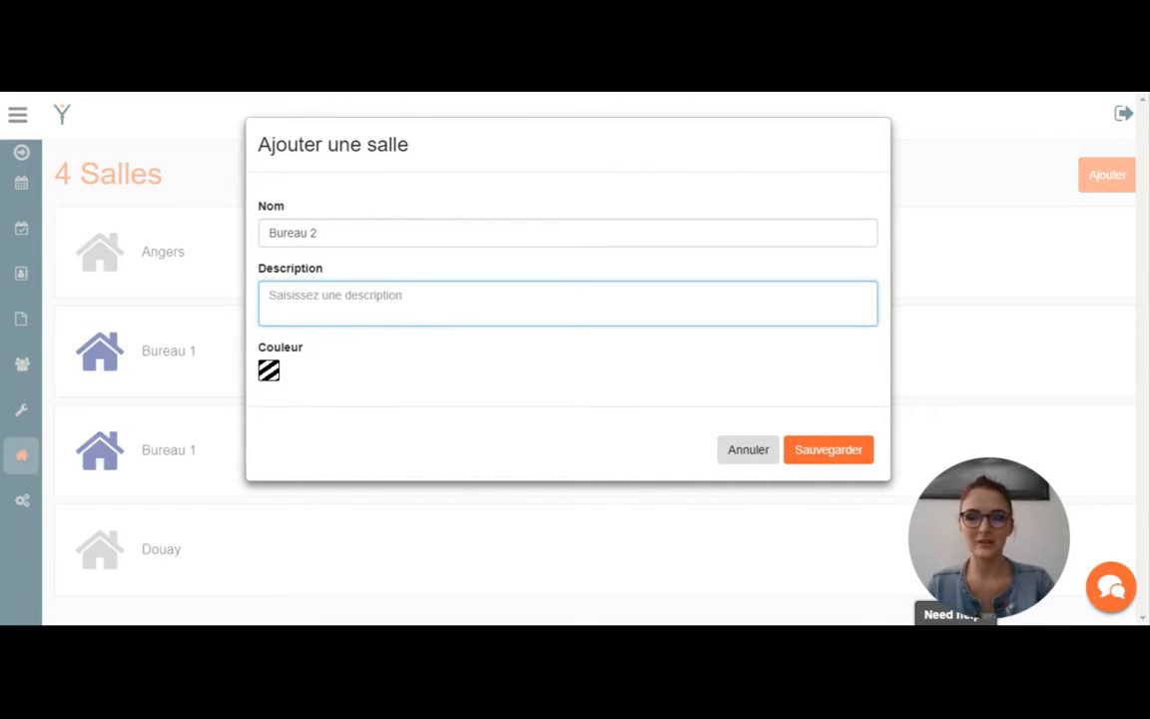
left_click(270, 372)
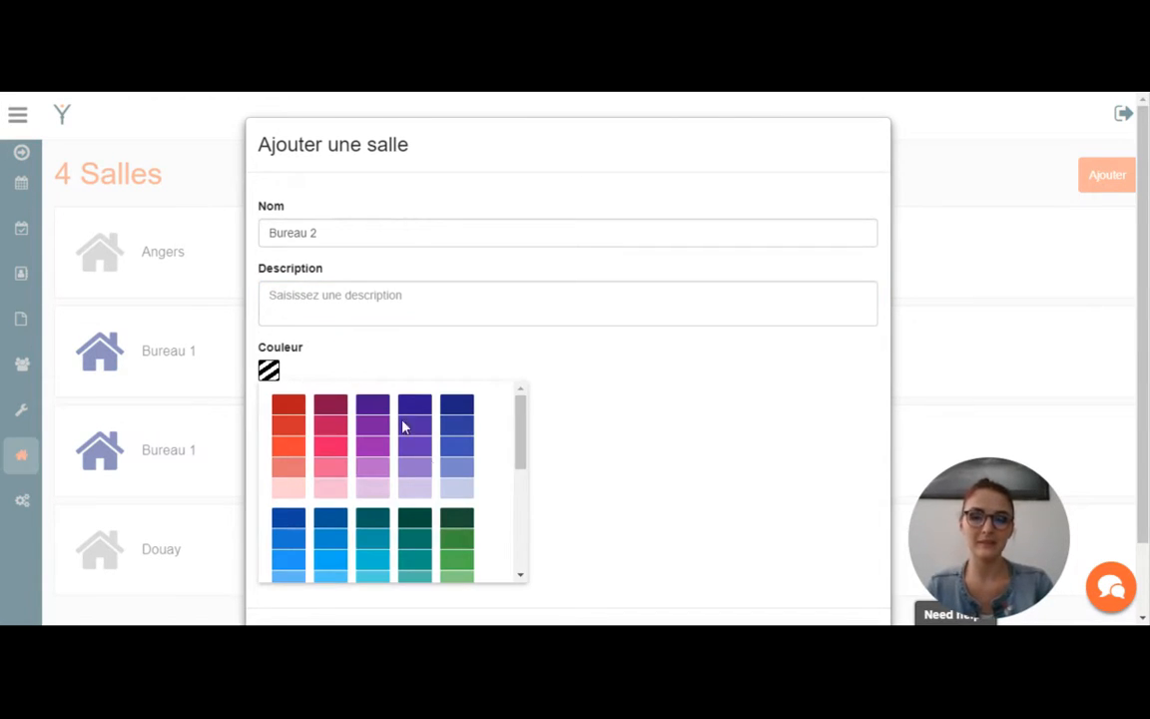
left_click(467, 544)
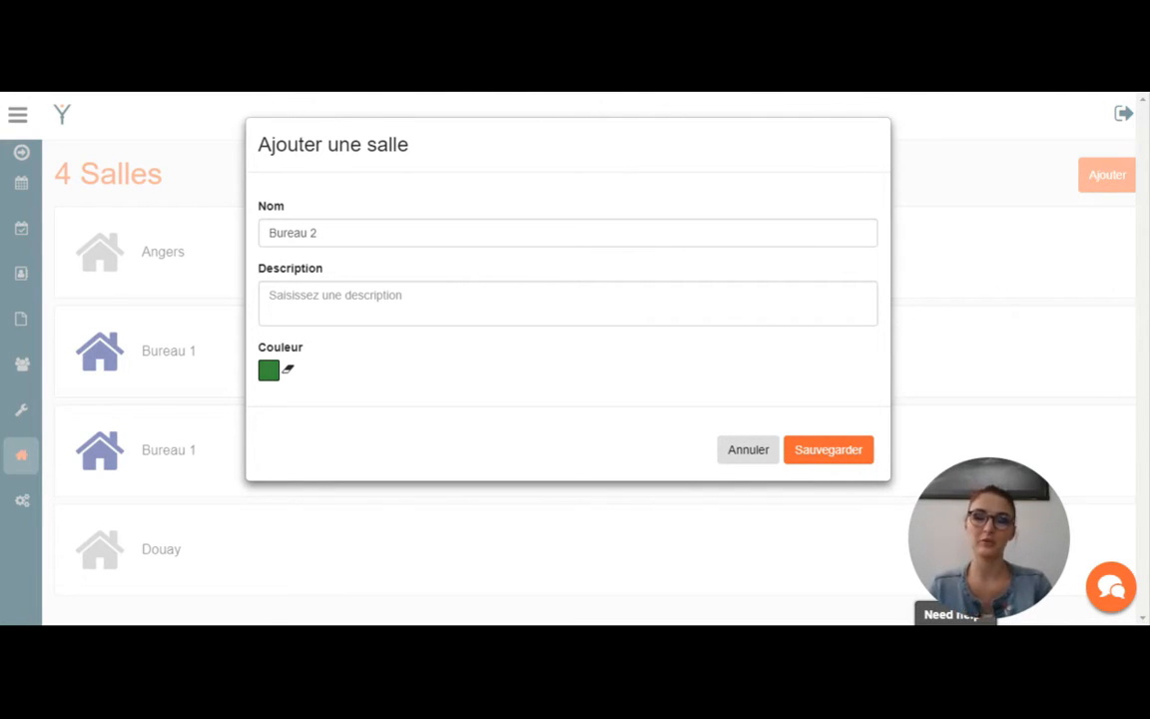
left_click(832, 451)
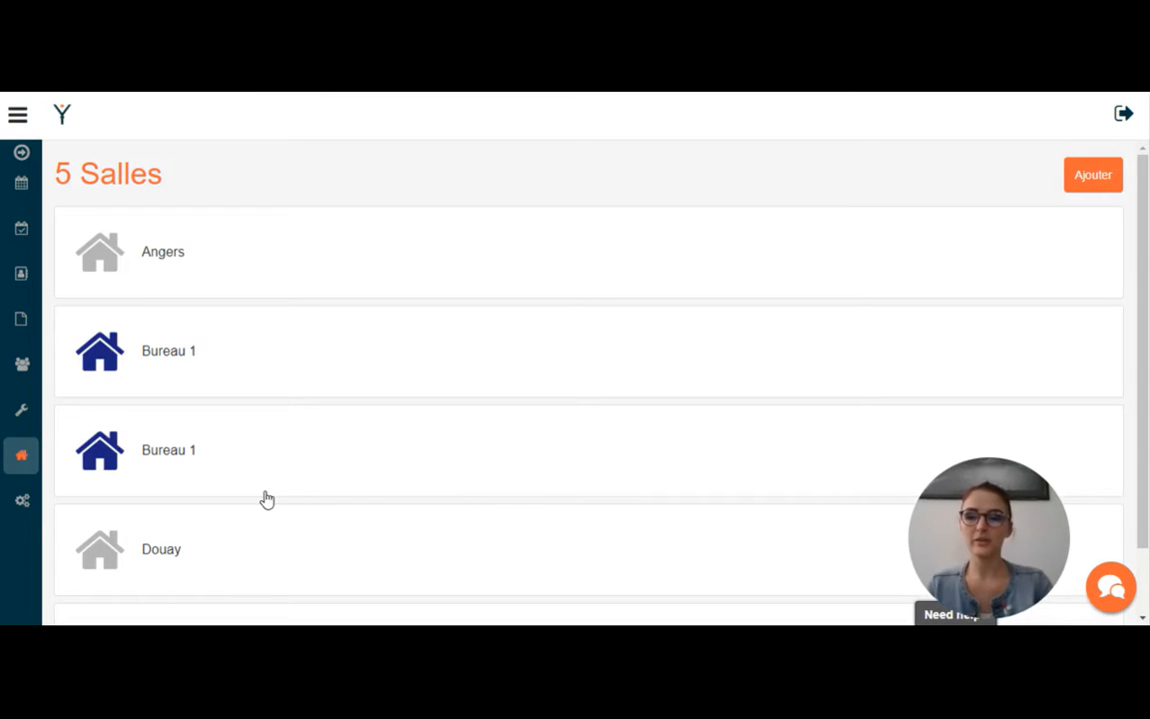
View the record of the Bureau 2 room and return to the room list.
scroll(252, 229, "down", 2)
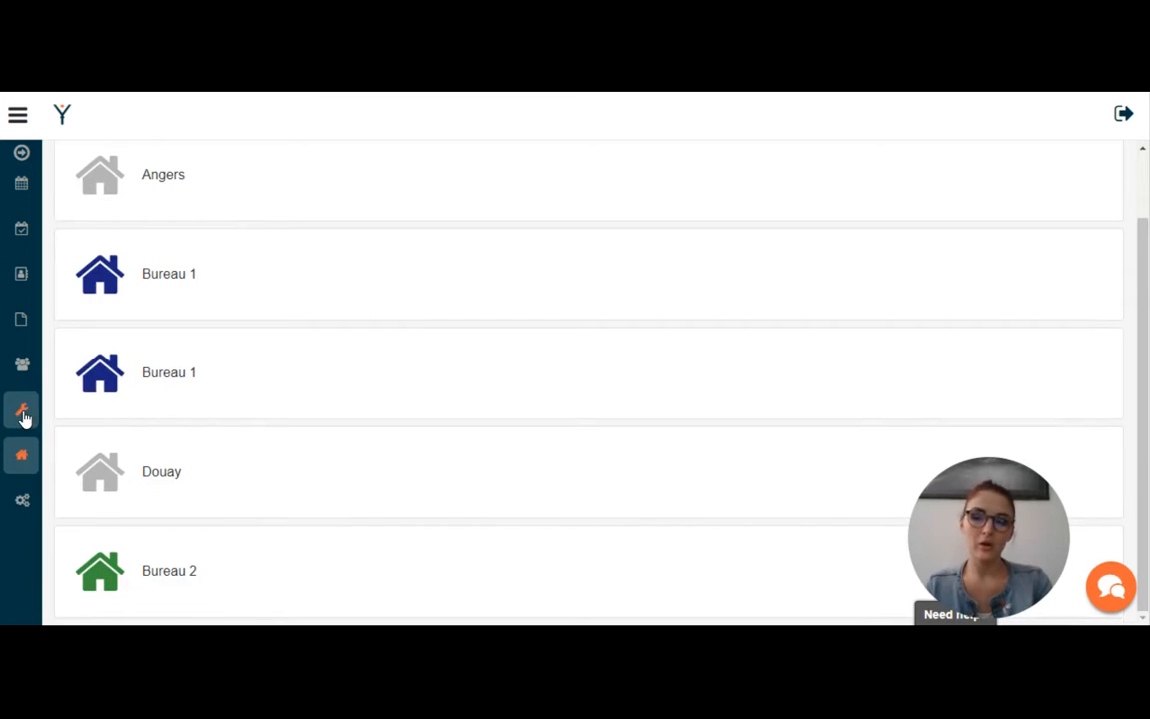
left_click(217, 567)
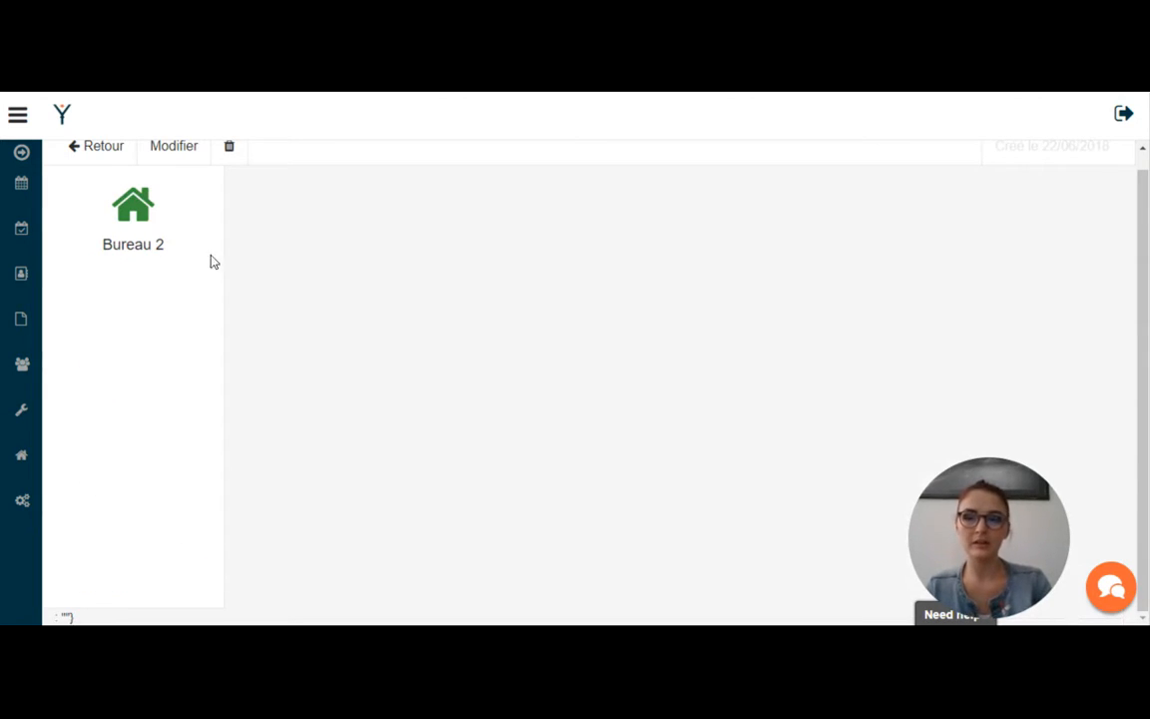
left_click(98, 159)
View the form for adding a piece of equipment and close it without saving.
left_click(21, 419)
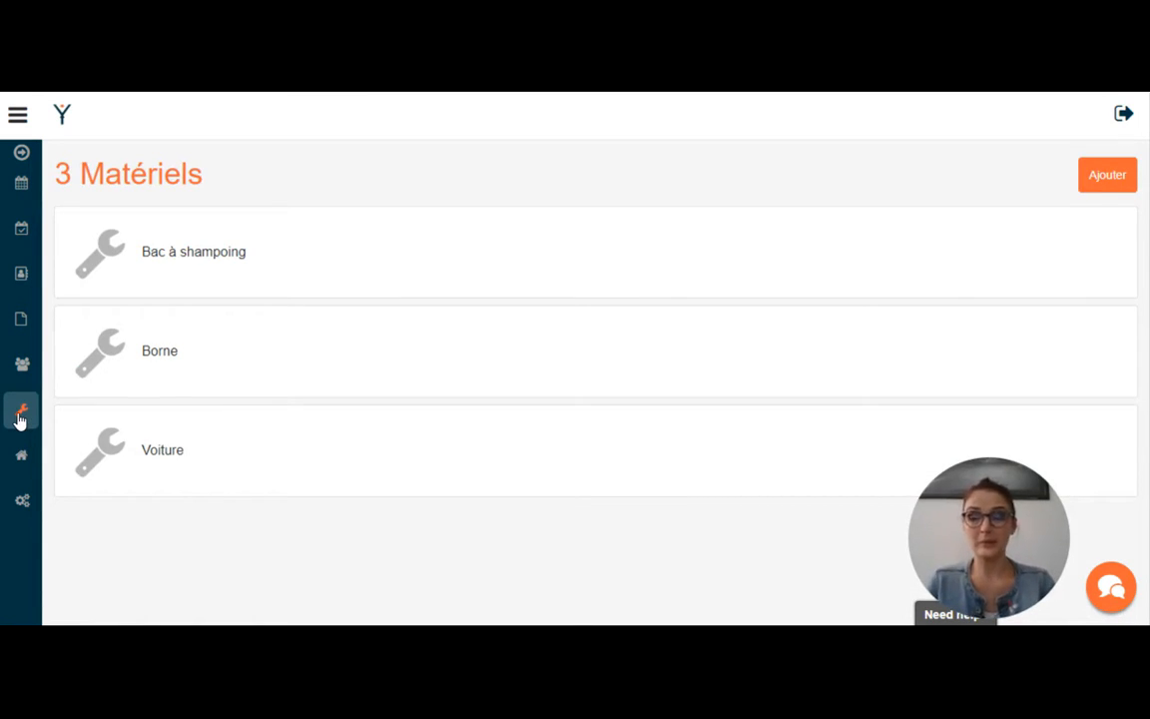
left_click(1110, 178)
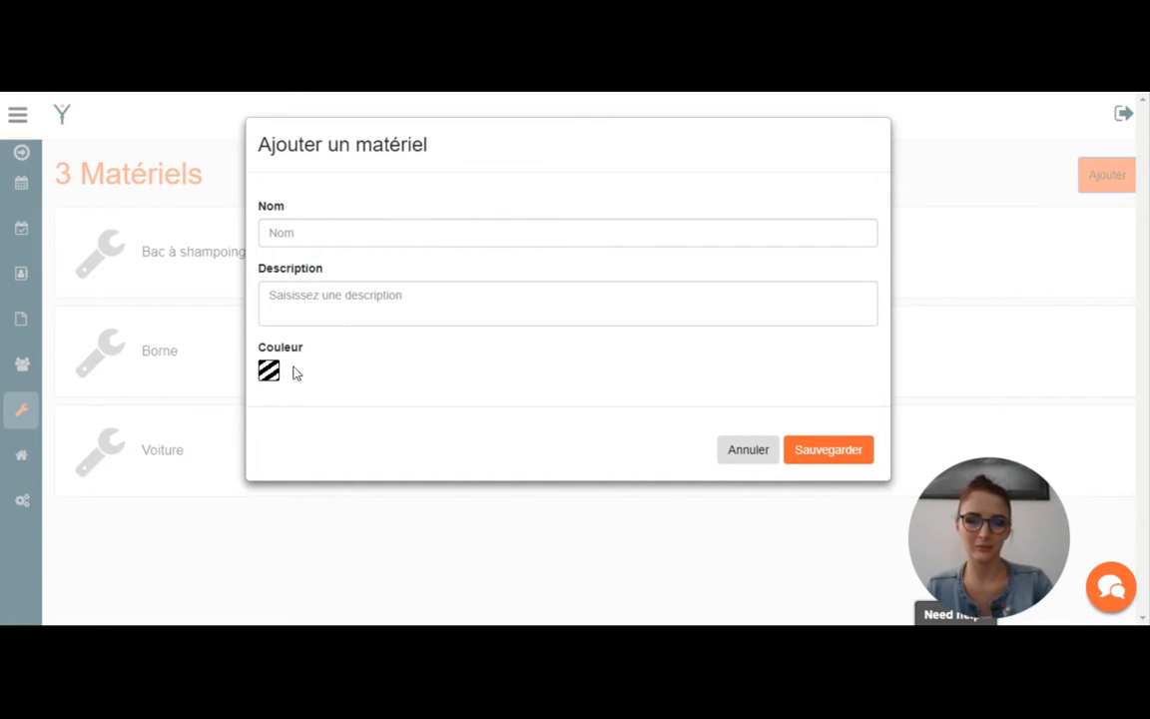
left_click(743, 451)
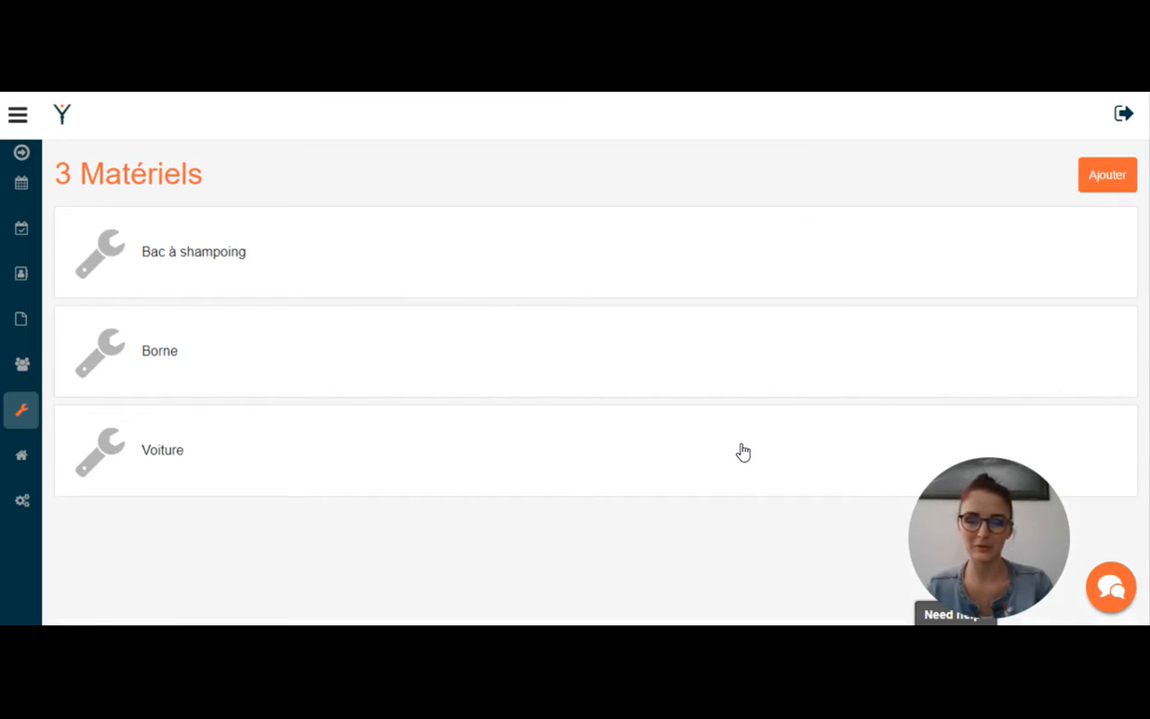
Start adding a collaborator and examine the personal and contact fields of the form.
left_click(24, 368)
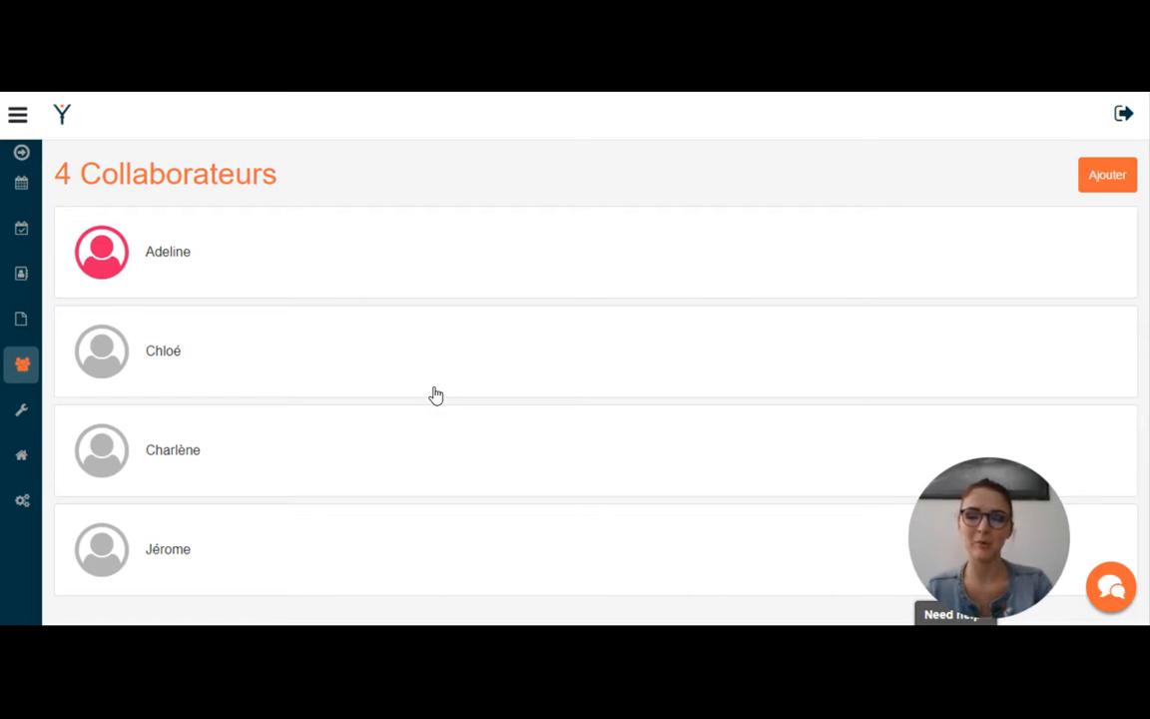
left_click(1103, 177)
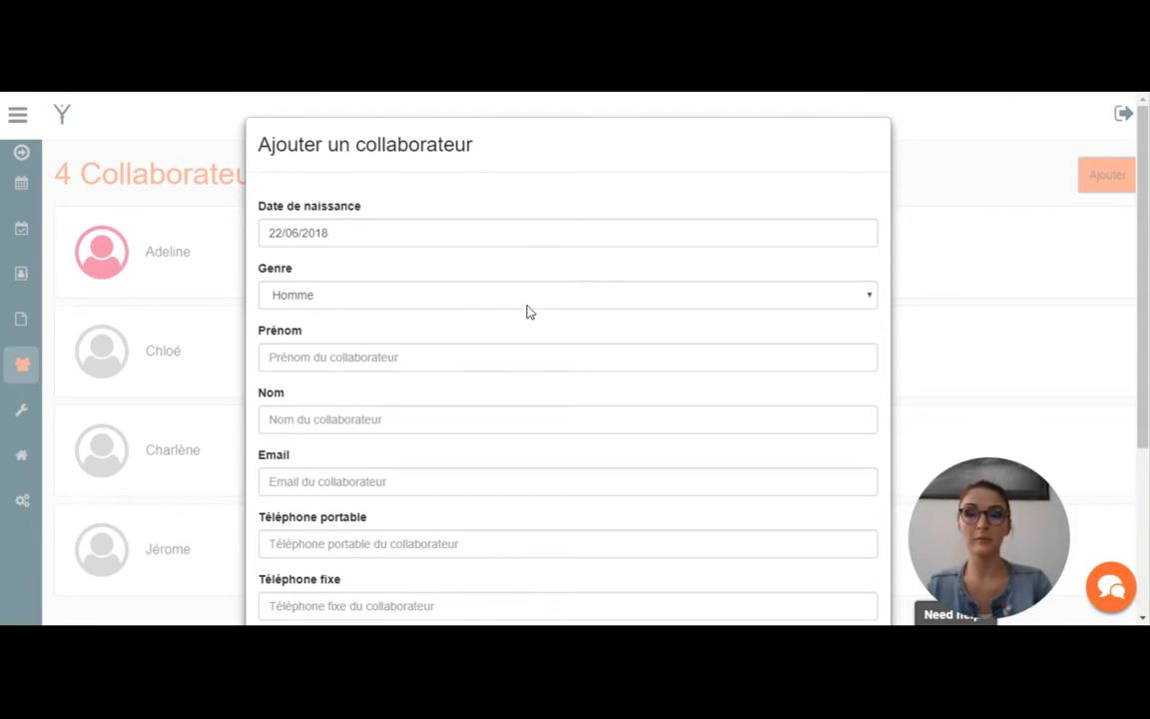
scroll(485, 370, "down", 1)
scroll(567, 399, "down", 2)
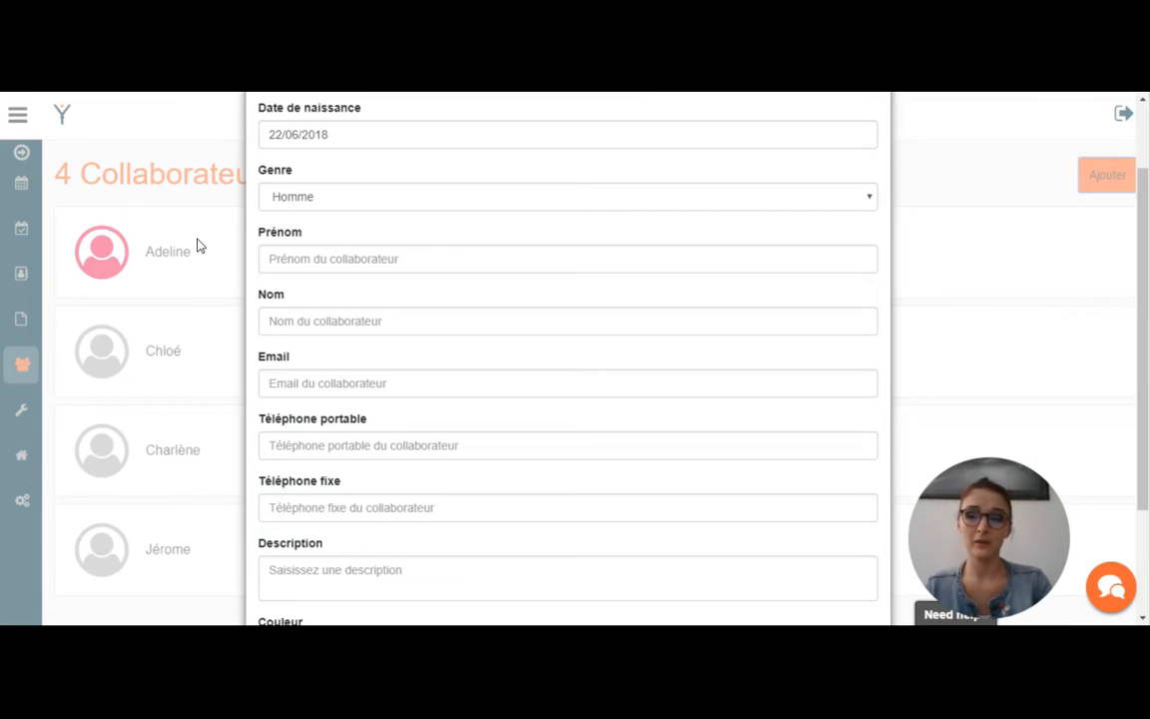
Fill in the new collaborator's first name, check the gender and remaining fields, and cancel the entry, returning to the collaborator list.
left_click(399, 258)
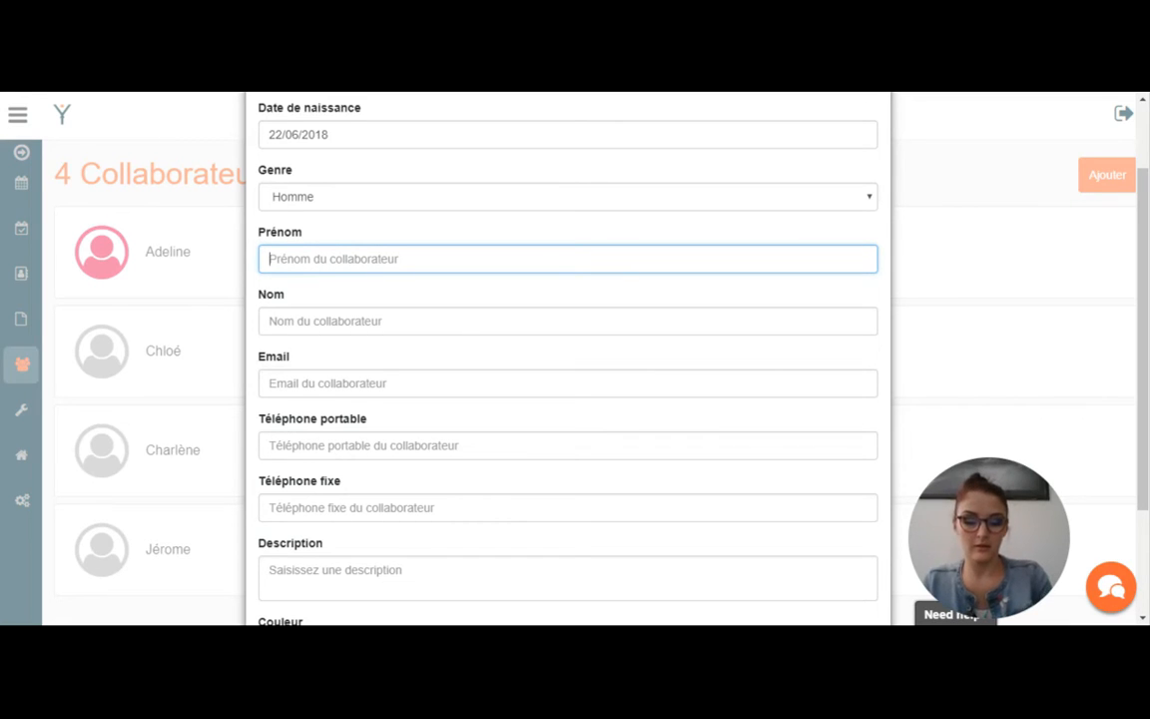
type("Bastien")
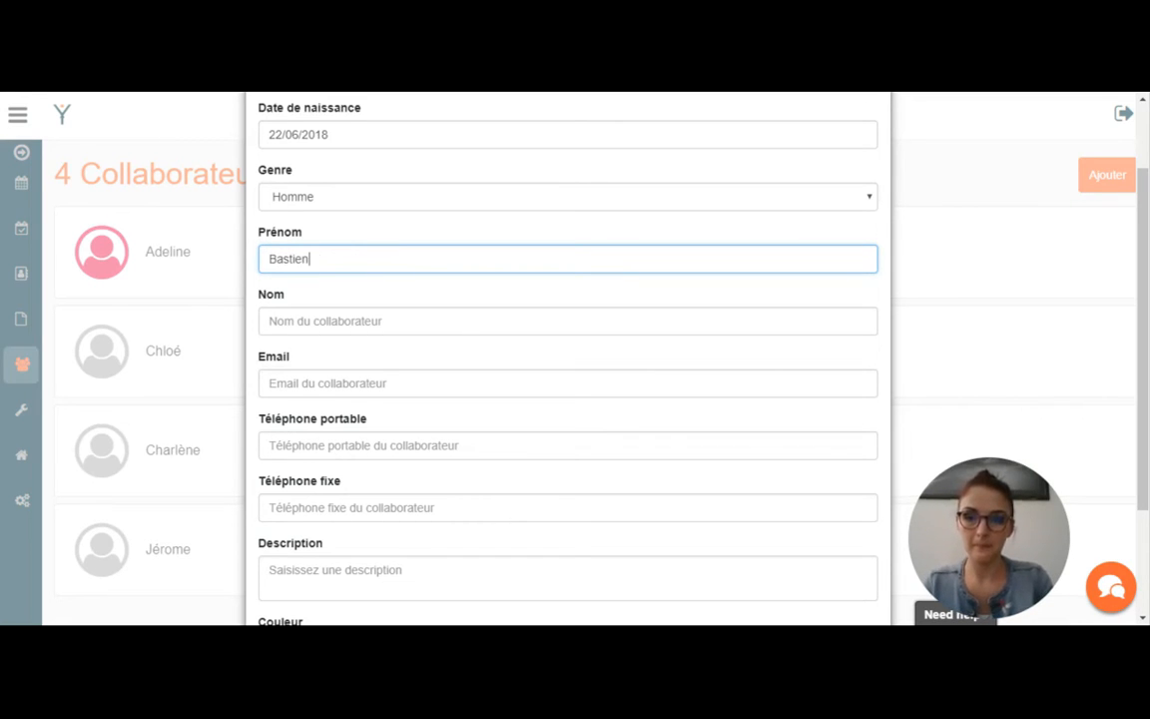
left_click(399, 320)
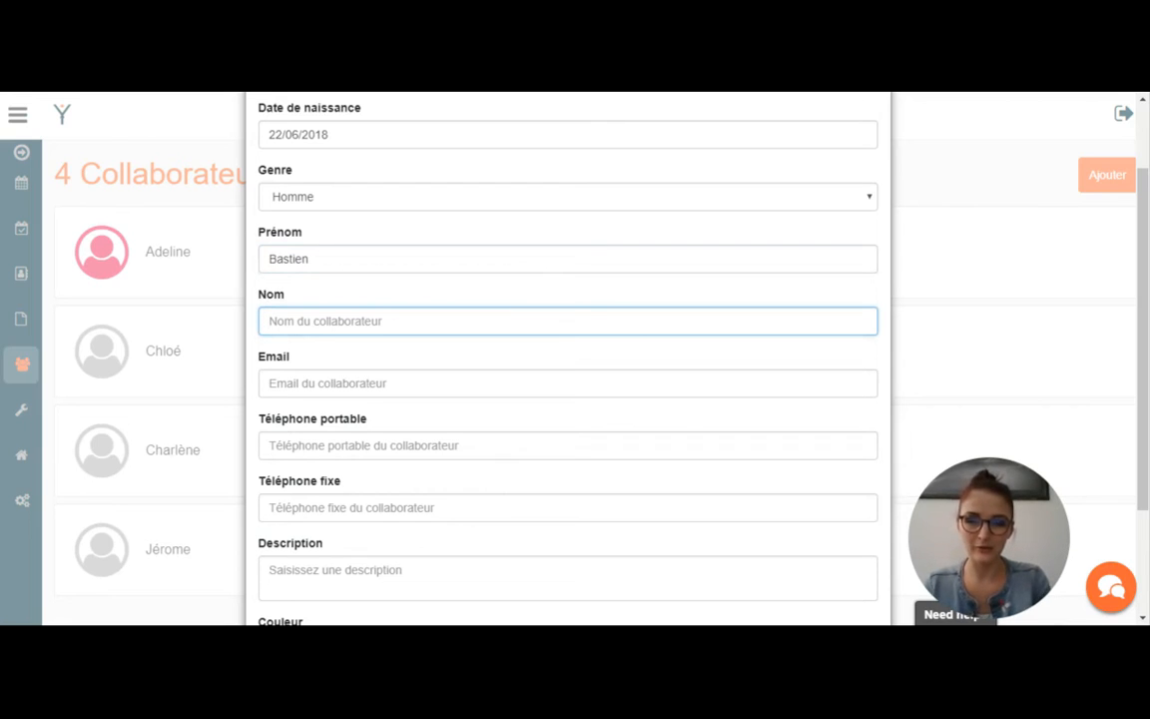
type("L")
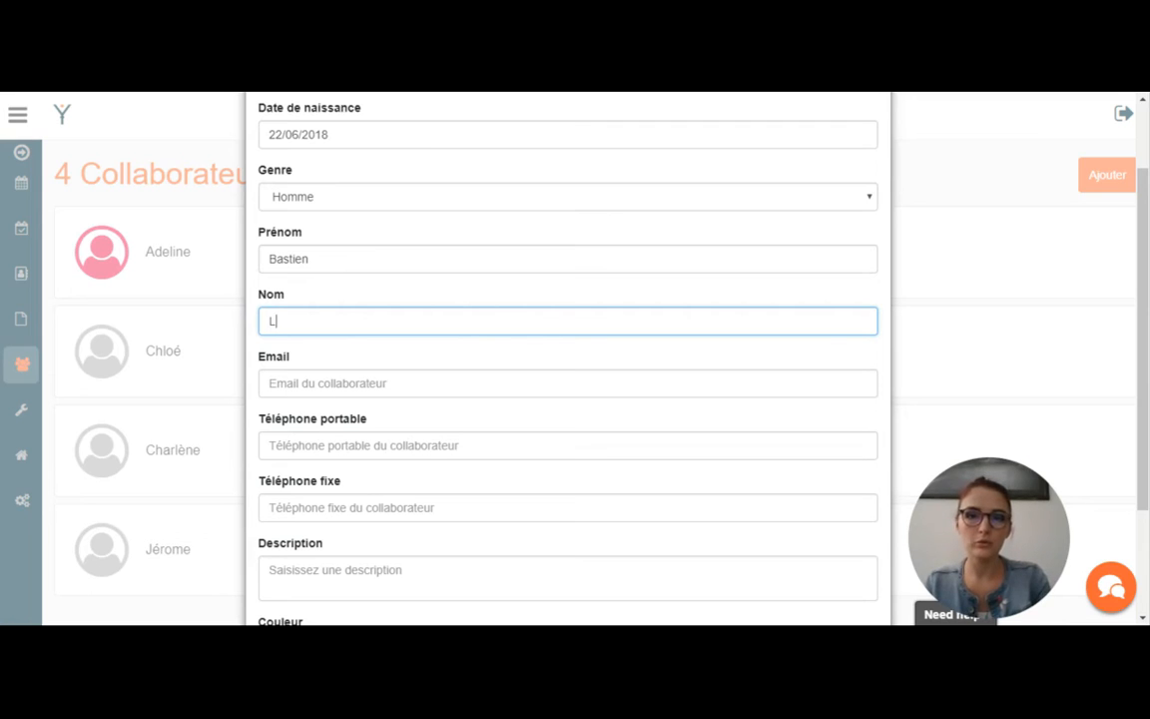
key("BackSpace")
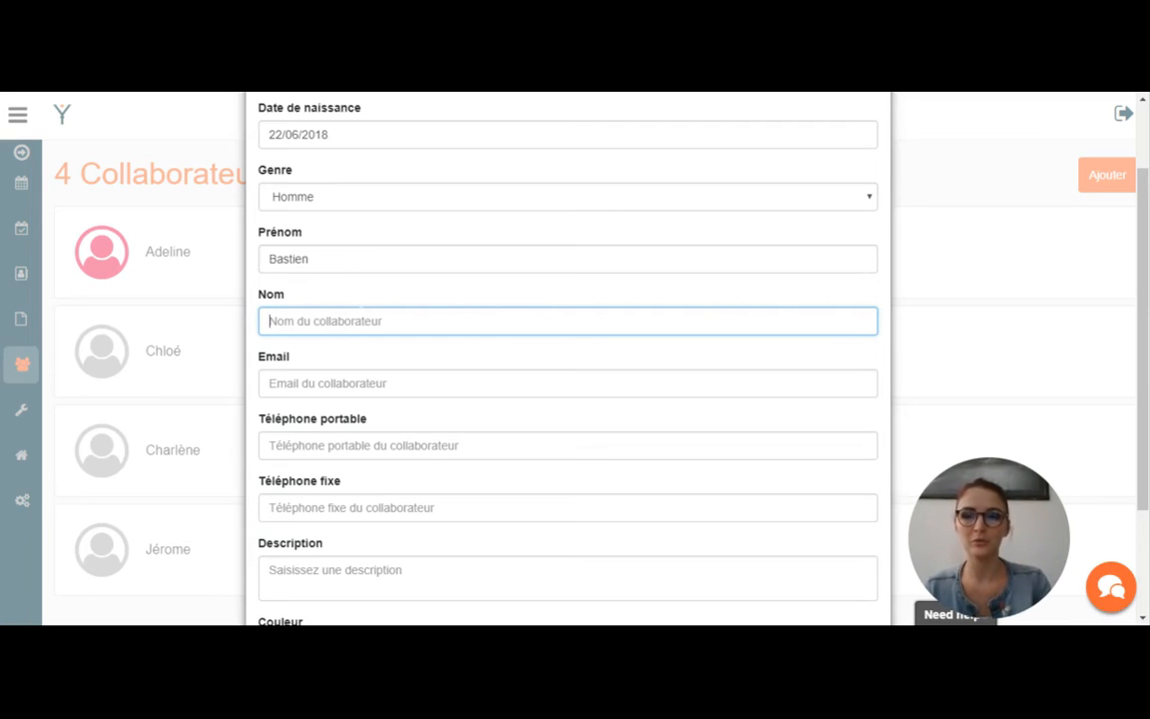
left_click(352, 200)
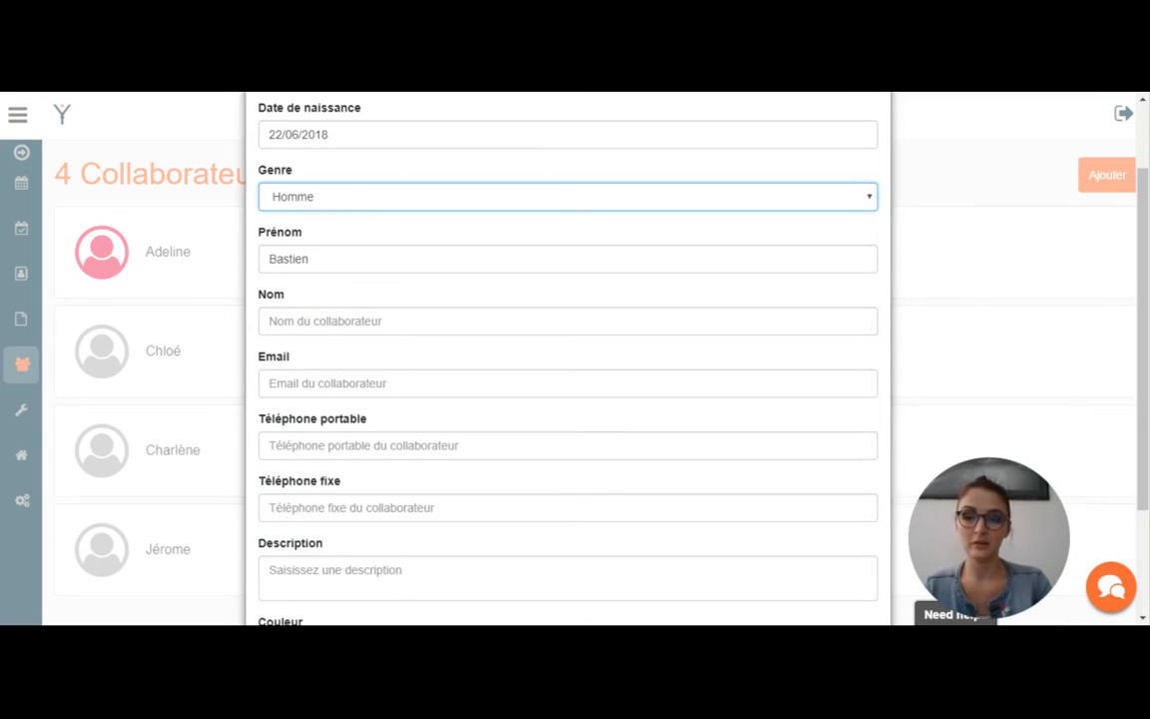
scroll(478, 482, "down", 2)
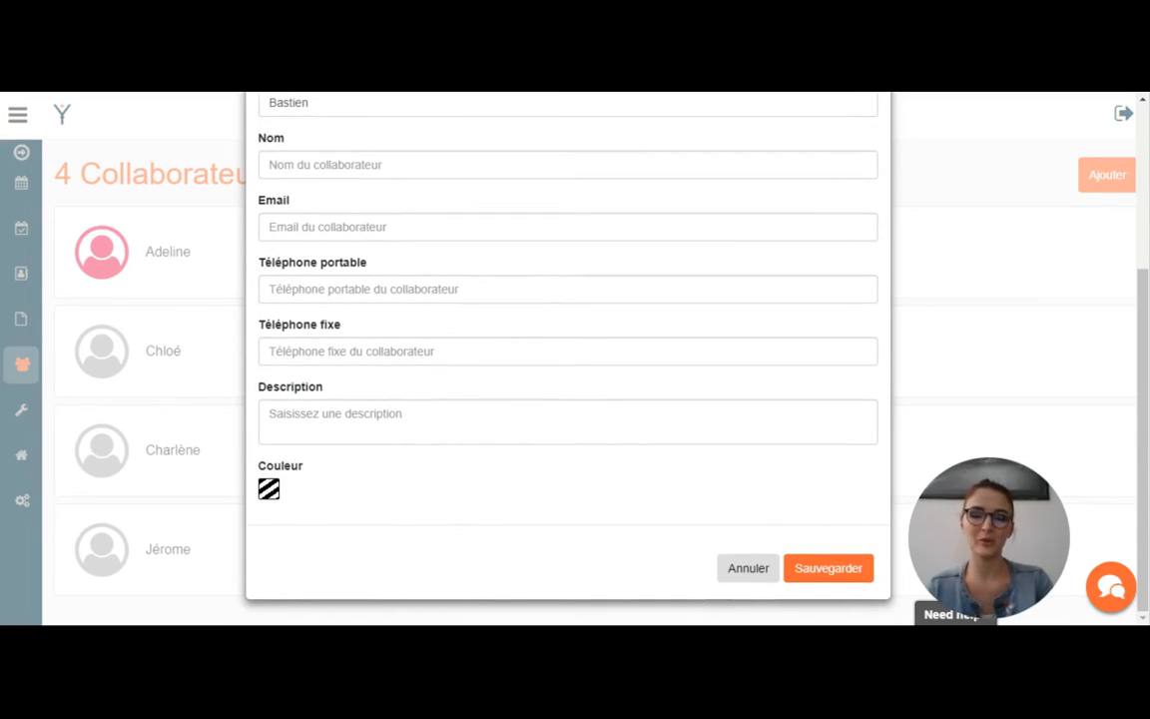
scroll(589, 481, "up", 3)
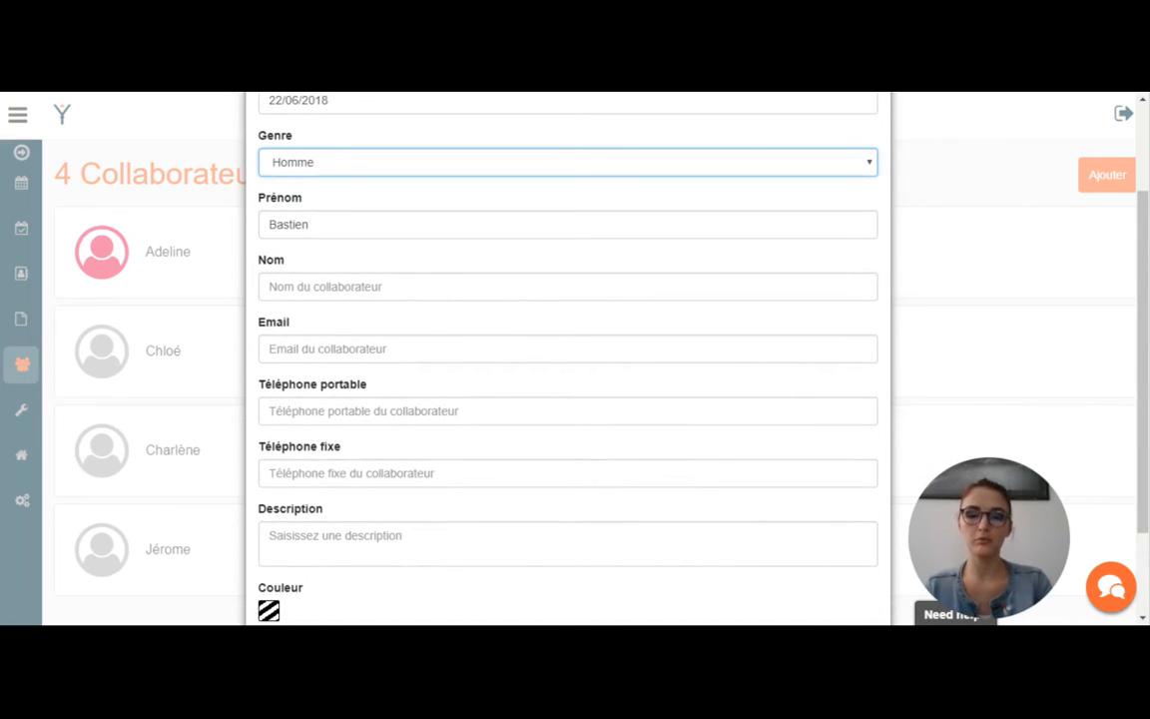
scroll(673, 529, "down", 3)
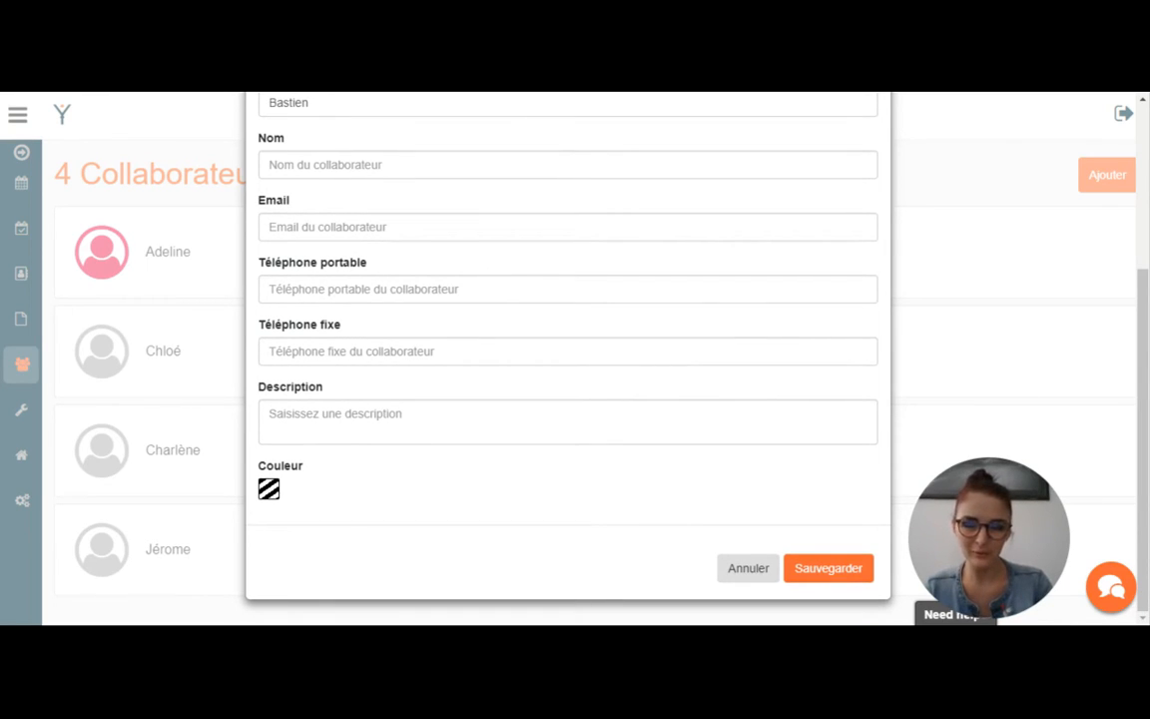
left_click(745, 574)
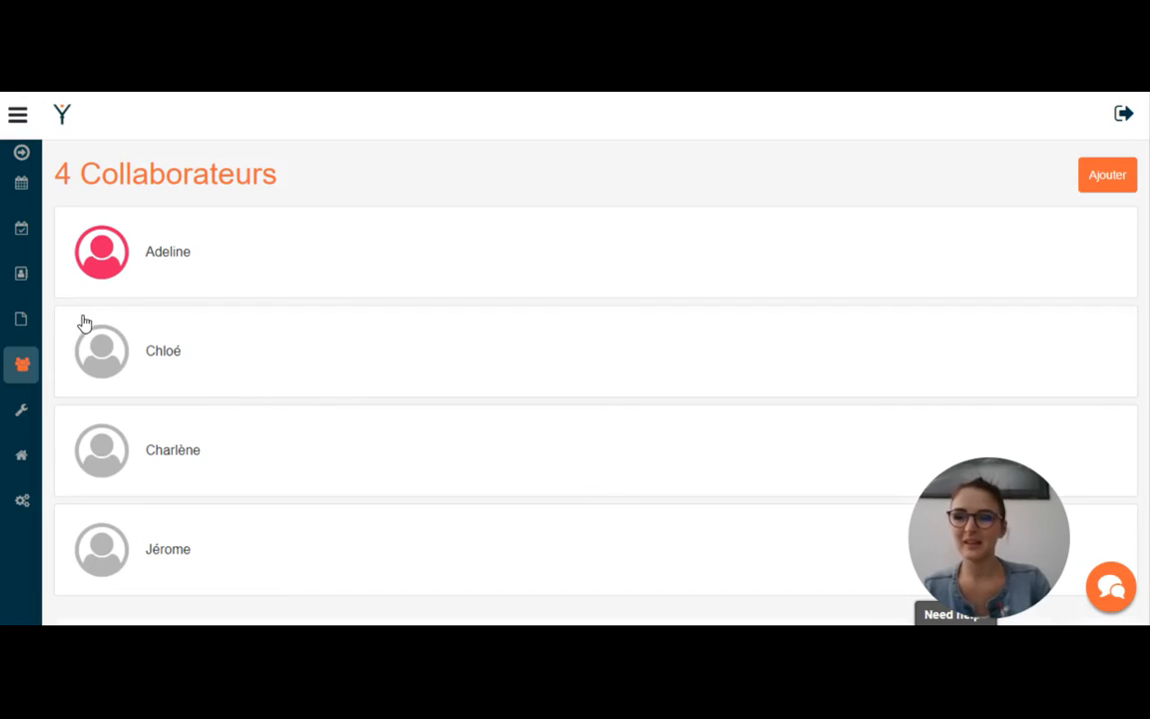
left_click(23, 366)
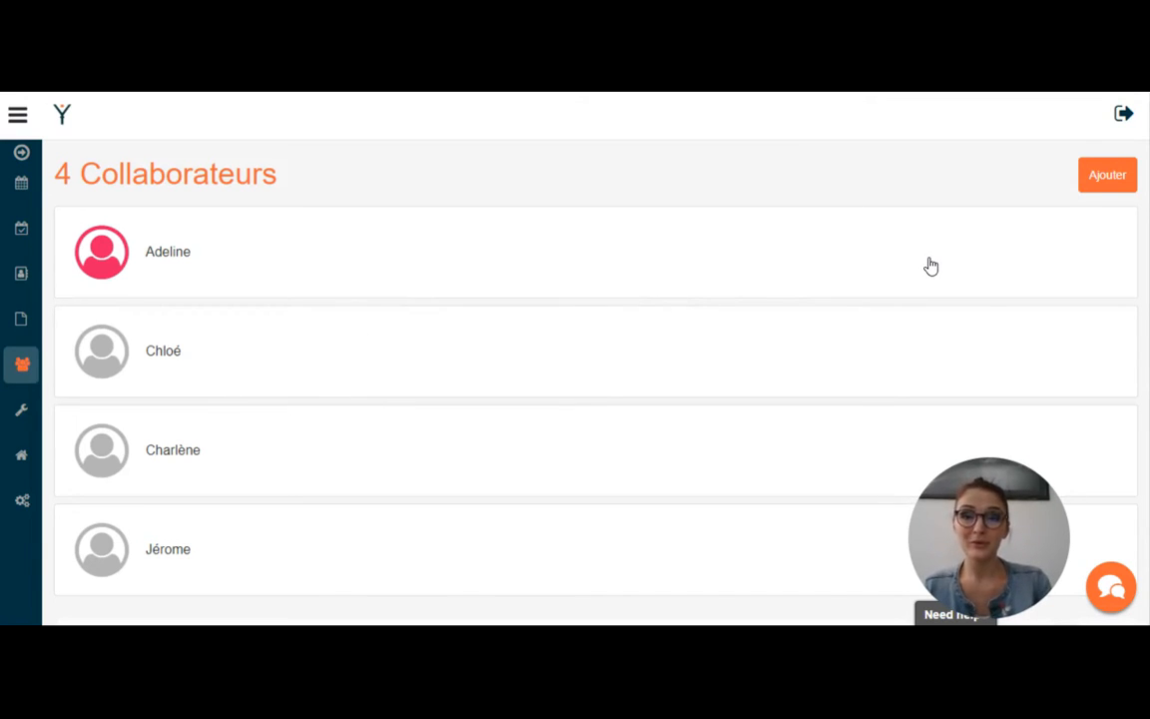